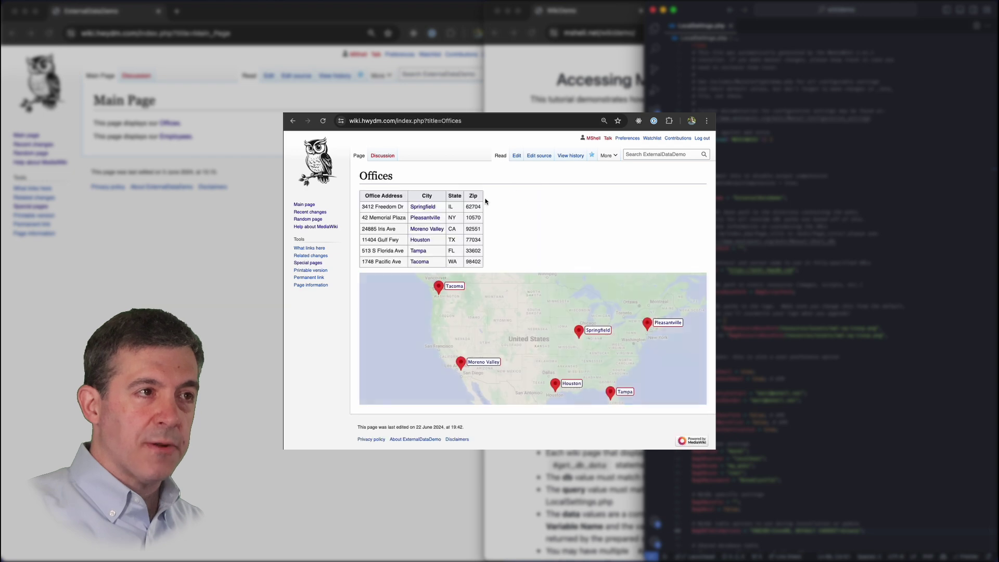
- Look through the office and emp tables of the demo database in phpMyAdmin
{"action": "left_click", "coordinate": [425, 218]}
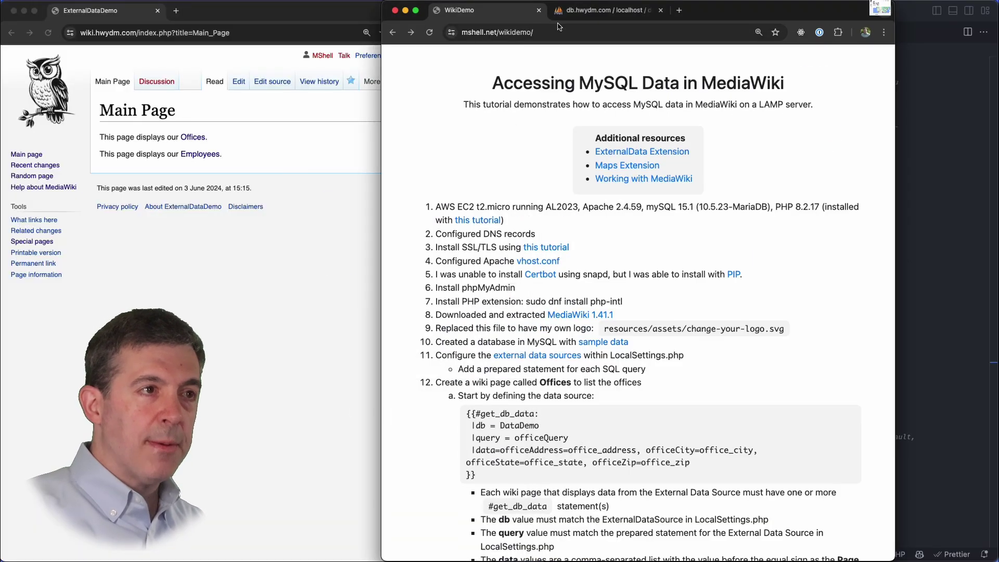
{"action": "left_click", "coordinate": [583, 10]}
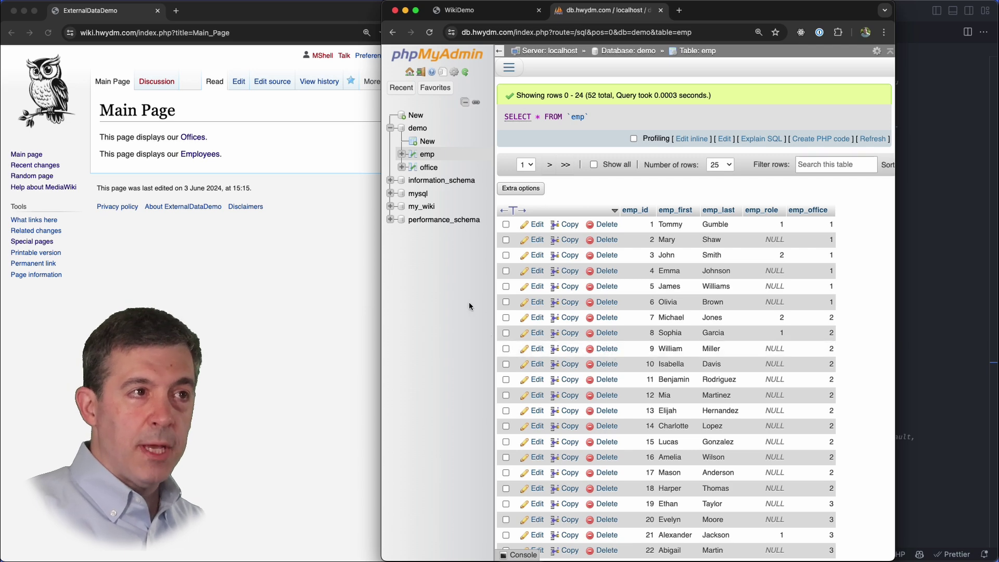
{"action": "left_click", "coordinate": [427, 167]}
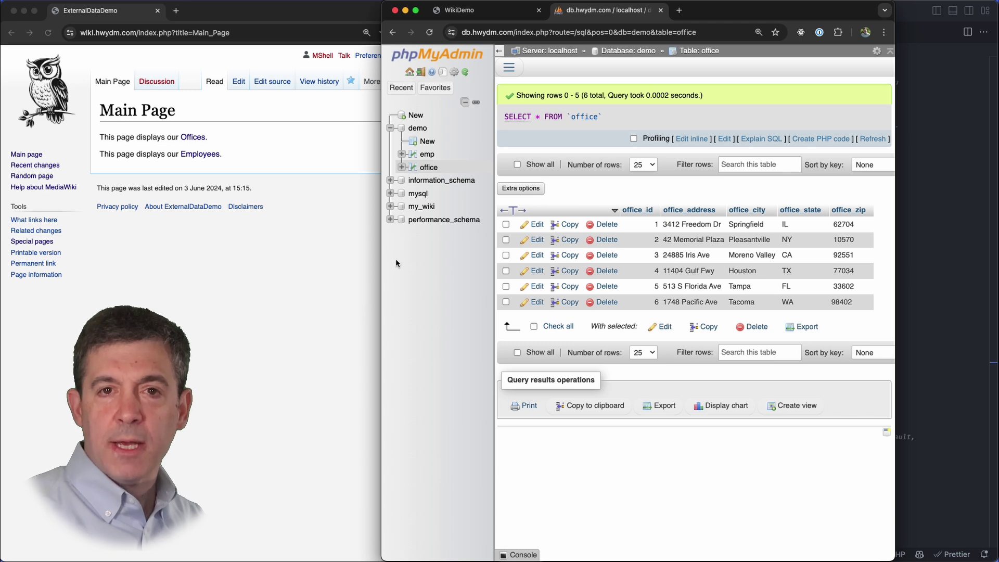
{"action": "left_click", "coordinate": [426, 154]}
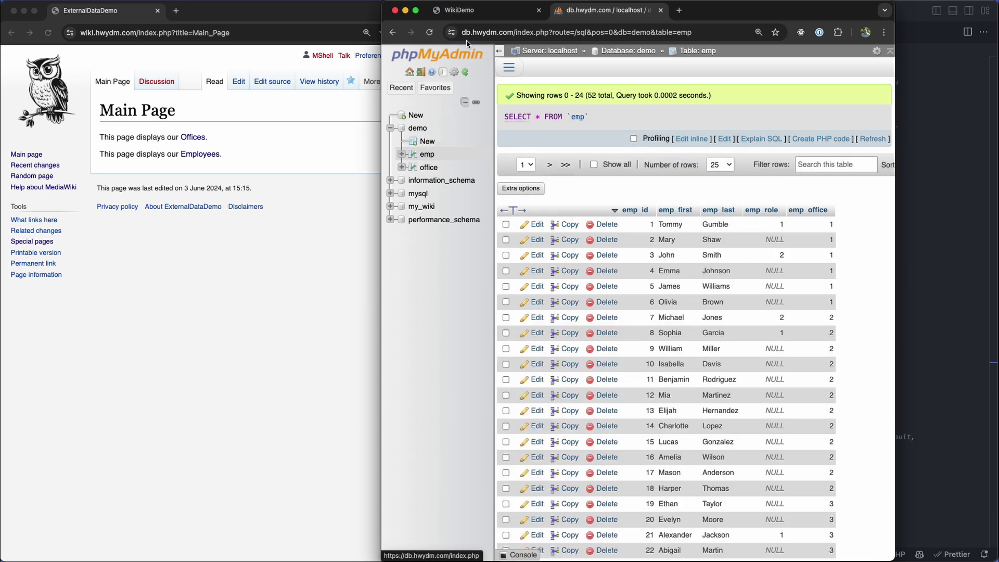
- Skim the WikiDemo tutorial page and its linked sample data SQL dump, then return to the tutorial
{"action": "left_click", "coordinate": [459, 10]}
{"action": "scroll", "coordinate": [466, 148], "scroll_direction": "down", "scroll_amount": 15}
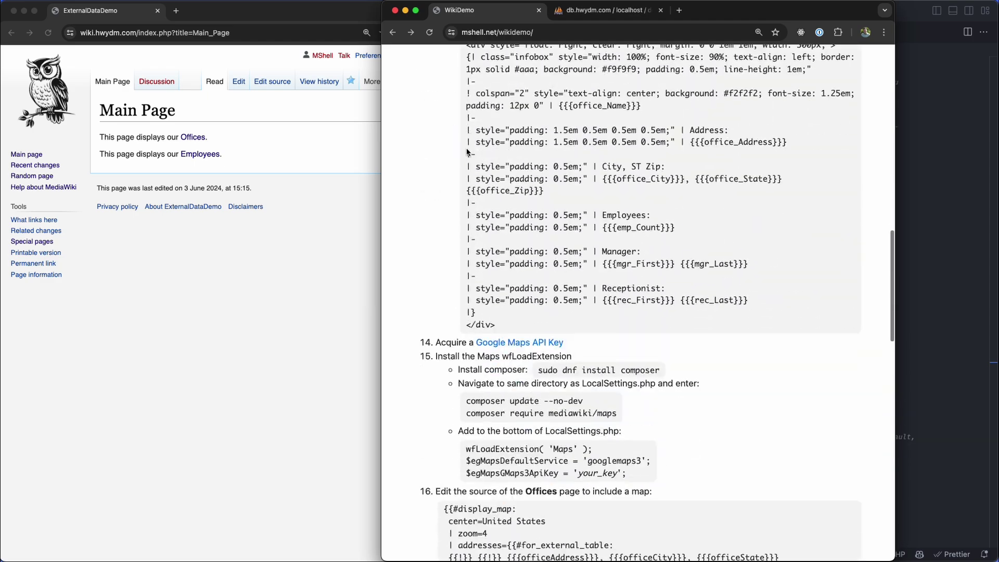
{"action": "scroll", "coordinate": [457, 136], "scroll_direction": "up", "scroll_amount": 15}
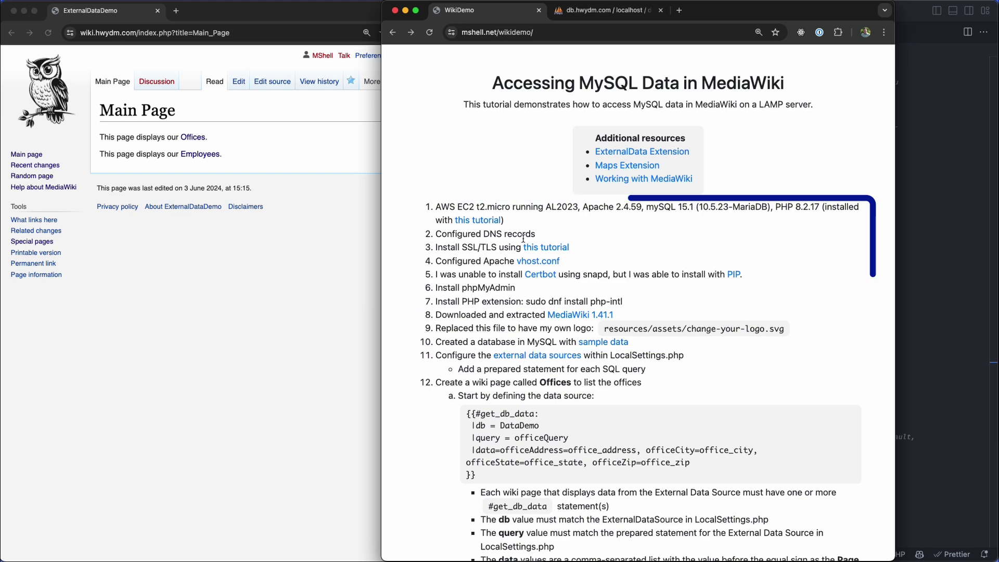
{"action": "left_click", "coordinate": [591, 341]}
{"action": "scroll", "coordinate": [589, 345], "scroll_direction": "down", "scroll_amount": 10}
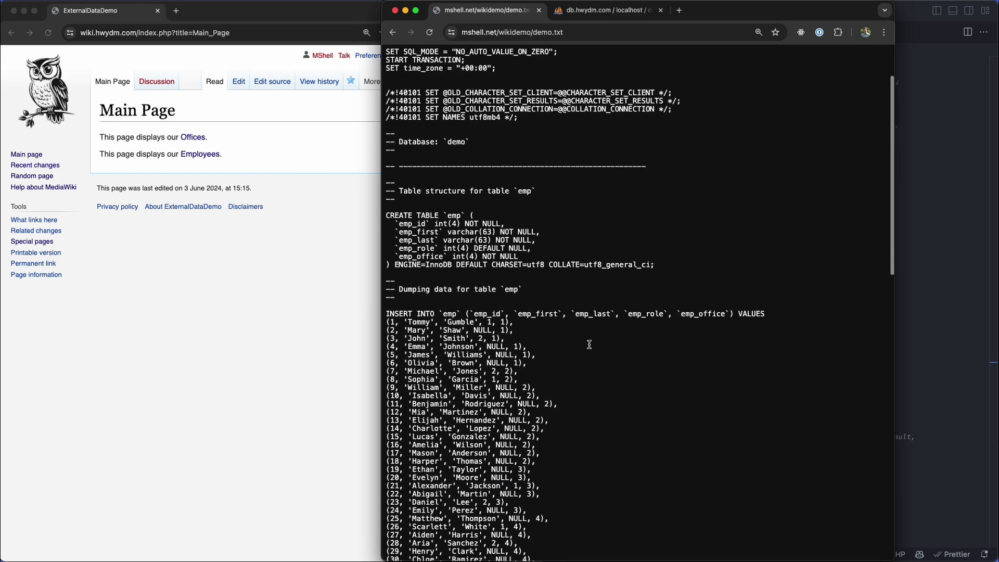
{"action": "scroll", "coordinate": [589, 343], "scroll_direction": "up", "scroll_amount": 15}
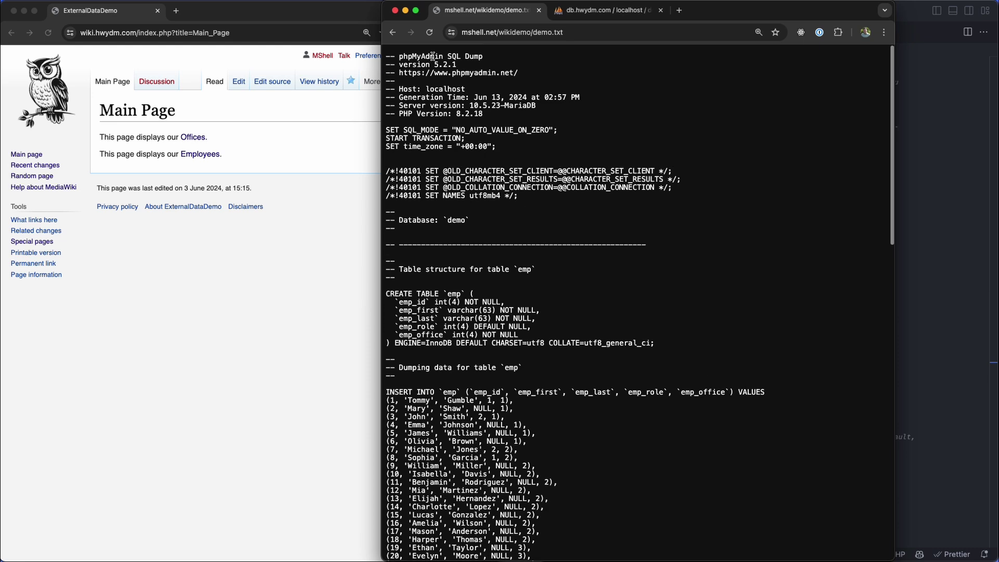
{"action": "left_click", "coordinate": [394, 32]}
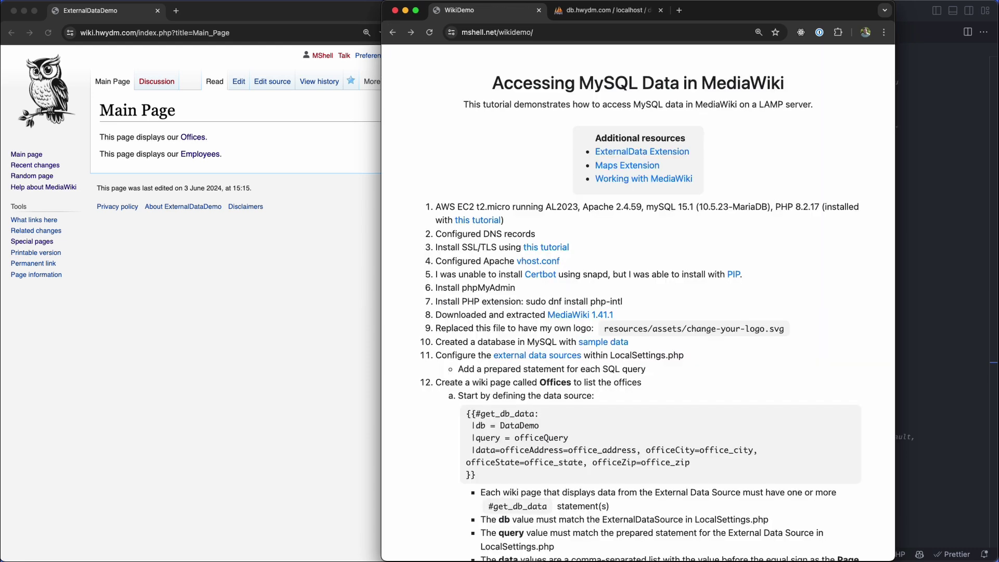
- Switch to the code editor and review the ExternalData extension settings and prepared queries at the end of LocalSettings.php
{"action": "left_click", "coordinate": [927, 11]}
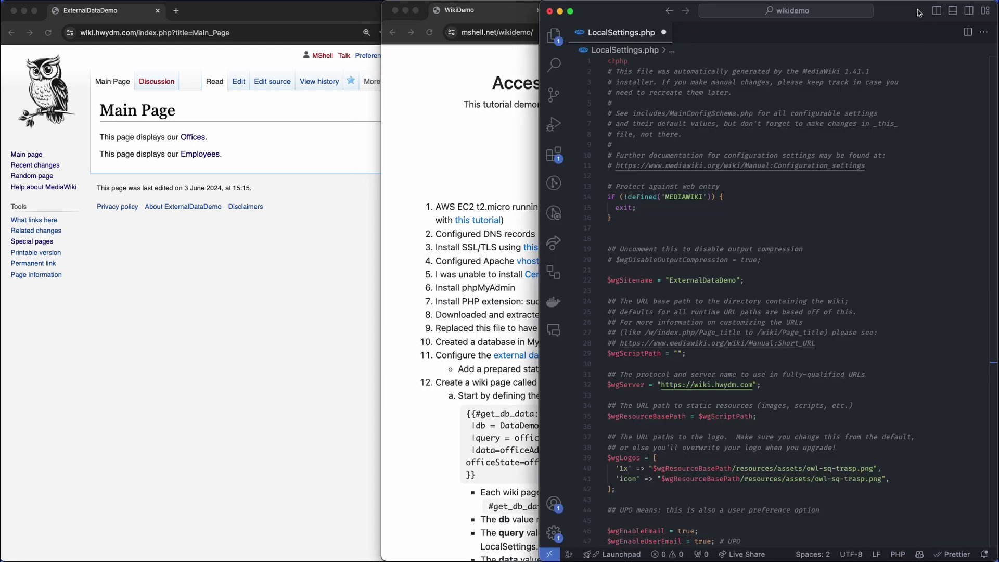
{"action": "scroll", "coordinate": [877, 223], "scroll_direction": "down", "scroll_amount": 20}
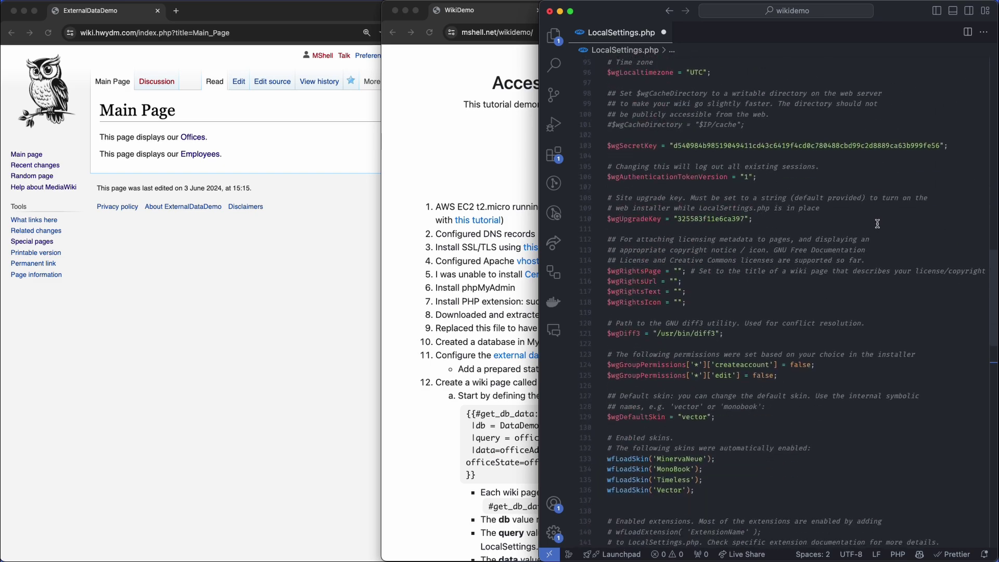
{"action": "scroll", "coordinate": [877, 224], "scroll_direction": "down", "scroll_amount": 4}
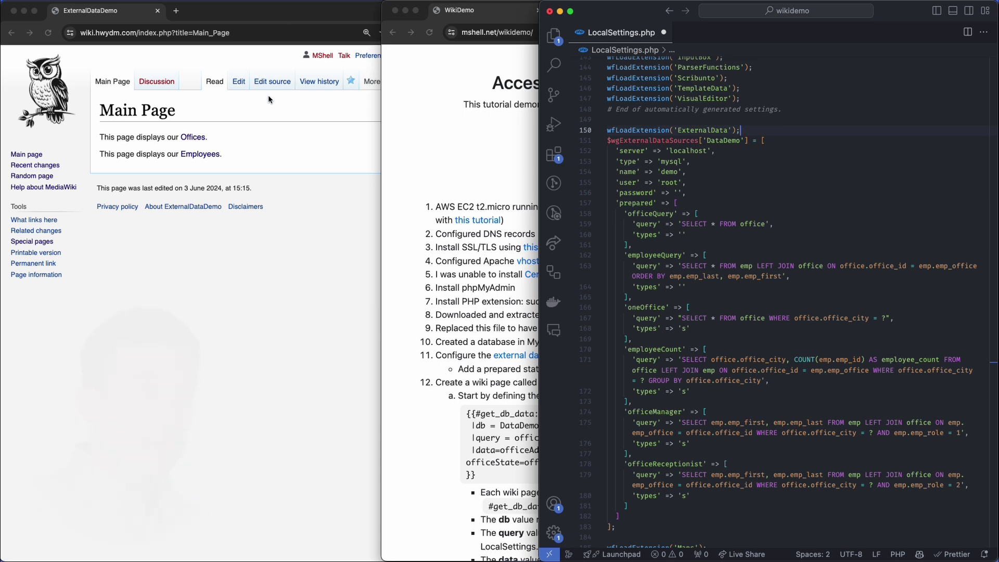
- Edit the wiki's Offices page source, entering a #get_db_data block for DataDemo's officeQuery that maps office address, city, state and zip
{"action": "left_click", "coordinate": [261, 131]}
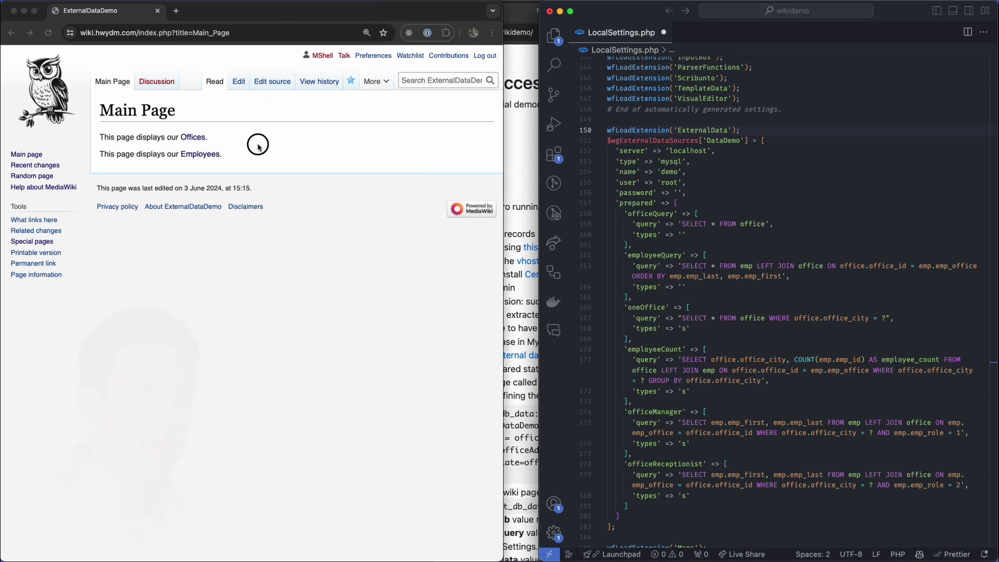
{"action": "left_click", "coordinate": [193, 138]}
{"action": "left_click", "coordinate": [272, 83]}
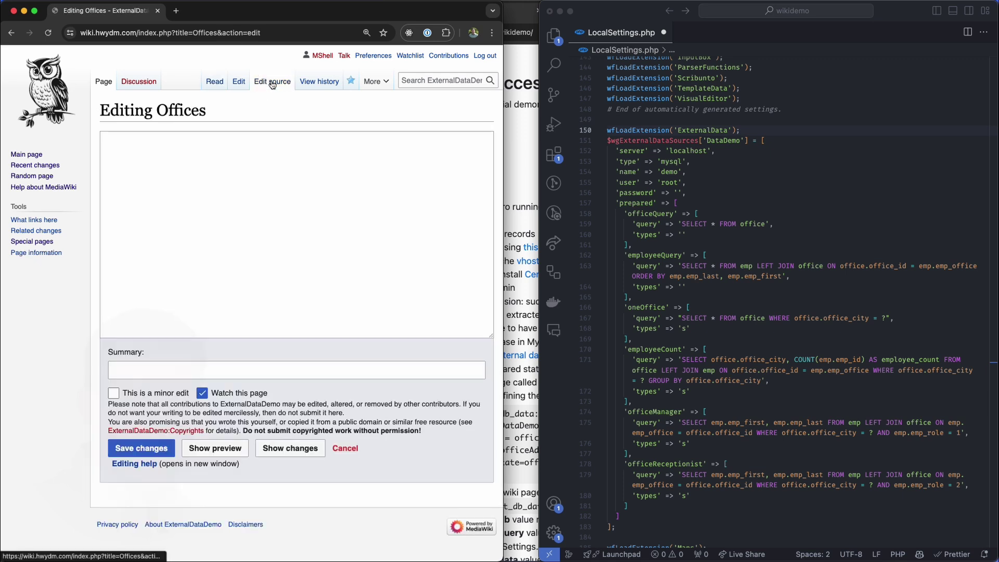
{"action": "left_click", "coordinate": [203, 158]}
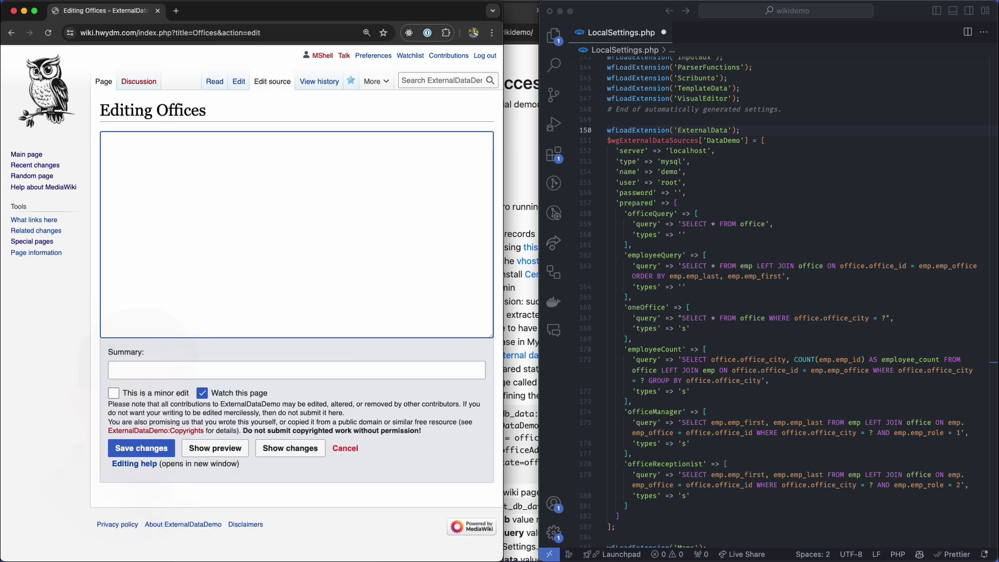
{"action": "type", "text": "{{#get_db_data:  |db = DataDemo  |query = officeQuery  |data=officeAddress=office_address, officeCity=office_city, officeState=office_state, officeZip=office_zip }}"}
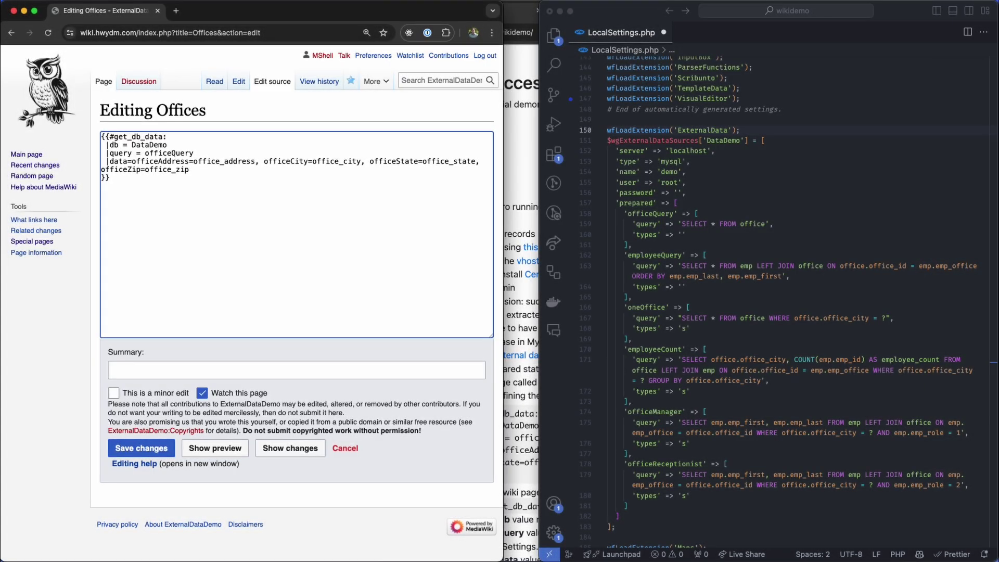
- Copy the {{#external_value:officeCity}} test line from the tutorial, add it below the data block on the Offices page and save
{"action": "left_click", "coordinate": [522, 154]}
{"action": "scroll", "coordinate": [547, 268], "scroll_direction": "down", "scroll_amount": 10}
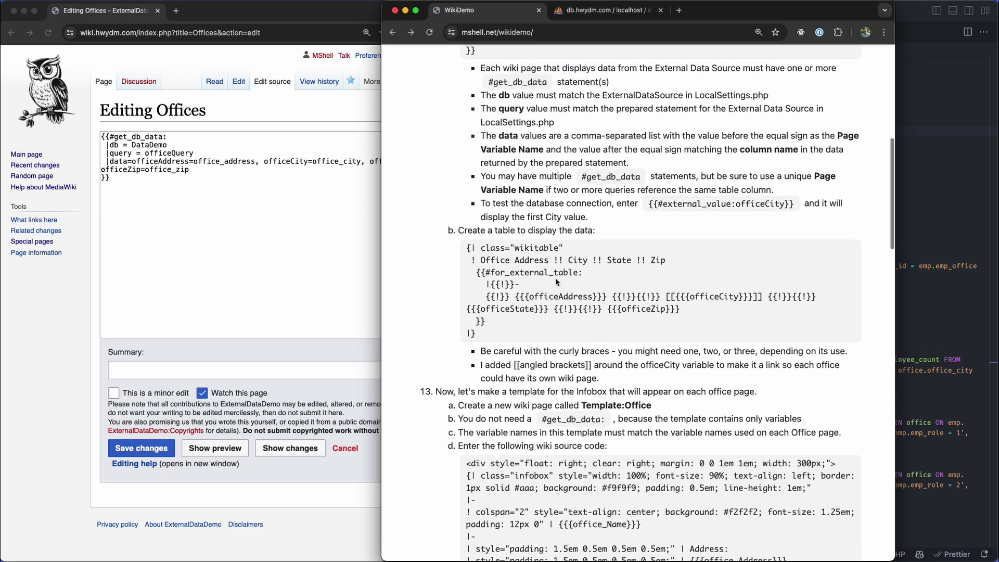
{"action": "left_click_drag", "start_coordinate": [645, 204], "coordinate": [794, 204]}
{"action": "key", "text": "super+c"}
{"action": "left_click", "coordinate": [239, 258]}
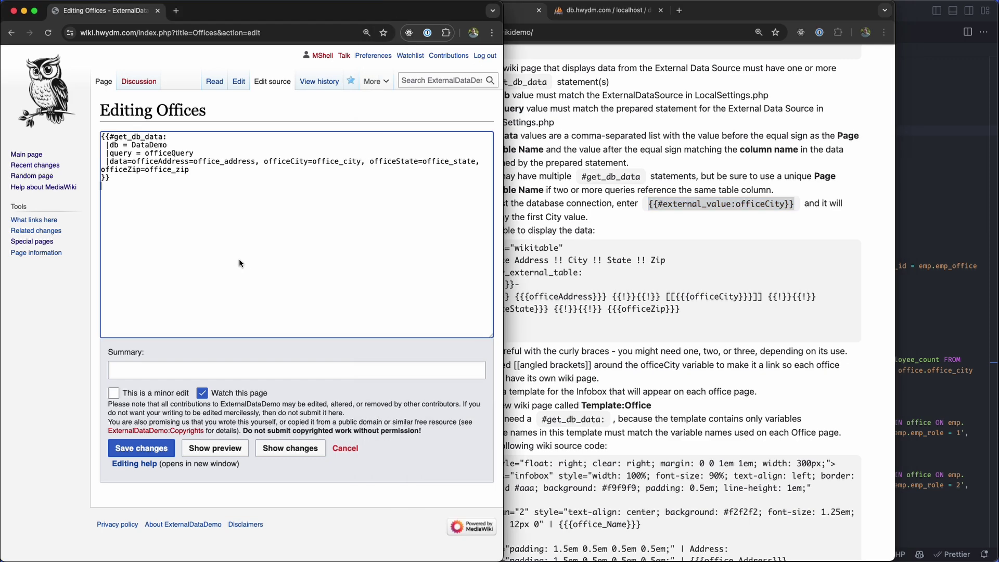
{"action": "key", "text": "super+v"}
{"action": "left_click", "coordinate": [130, 446]}
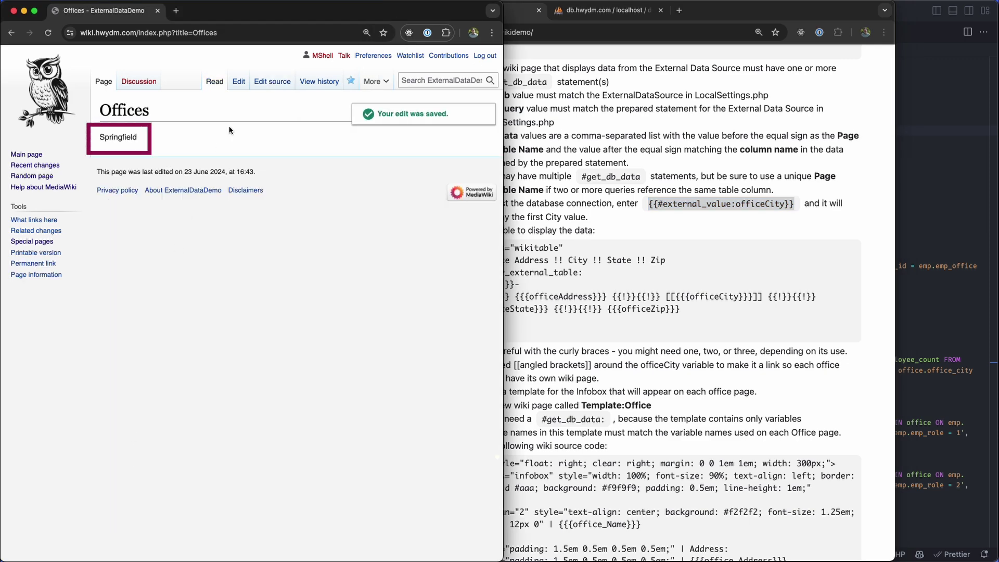
- Replace the external_value test line in the Offices source with the tutorial's wikitable code for Office Address, City, State and Zip, and save
{"action": "left_click", "coordinate": [270, 83]}
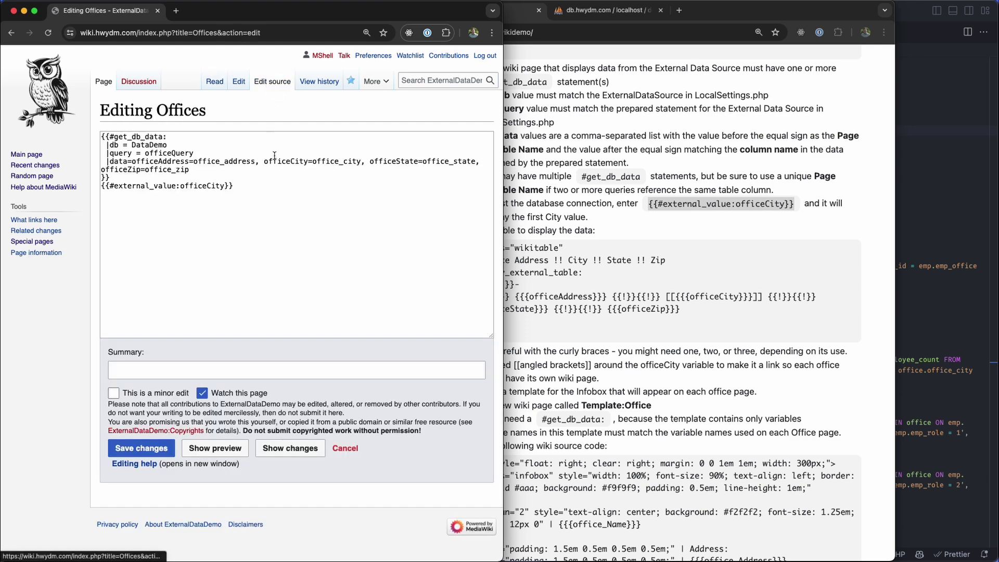
{"action": "left_click_drag", "start_coordinate": [235, 186], "coordinate": [115, 179]}
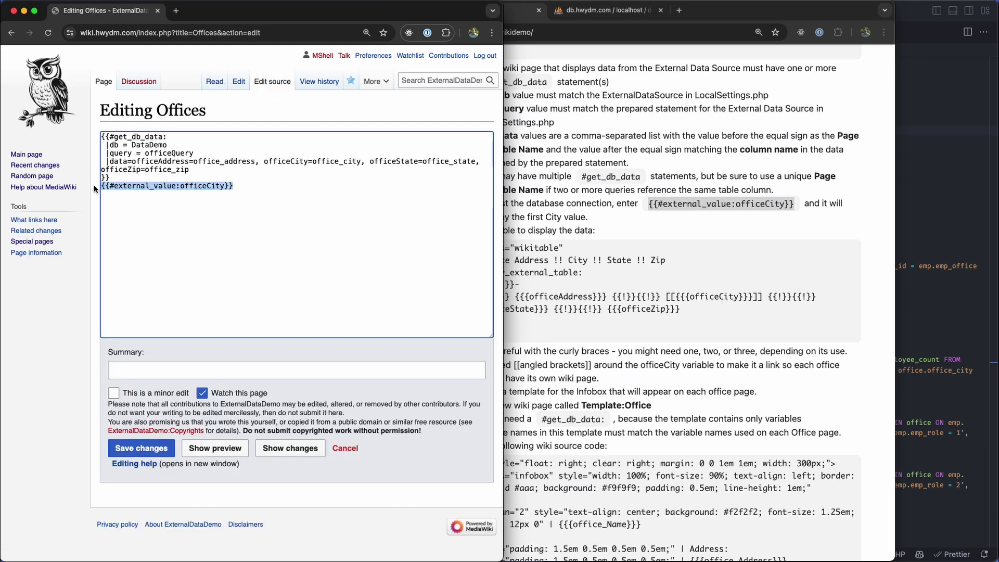
{"action": "key", "text": "BackSpace"}
{"action": "left_click", "coordinate": [605, 337]}
{"action": "left_click_drag", "start_coordinate": [507, 336], "coordinate": [453, 250]}
{"action": "key", "text": "ctrl+c"}
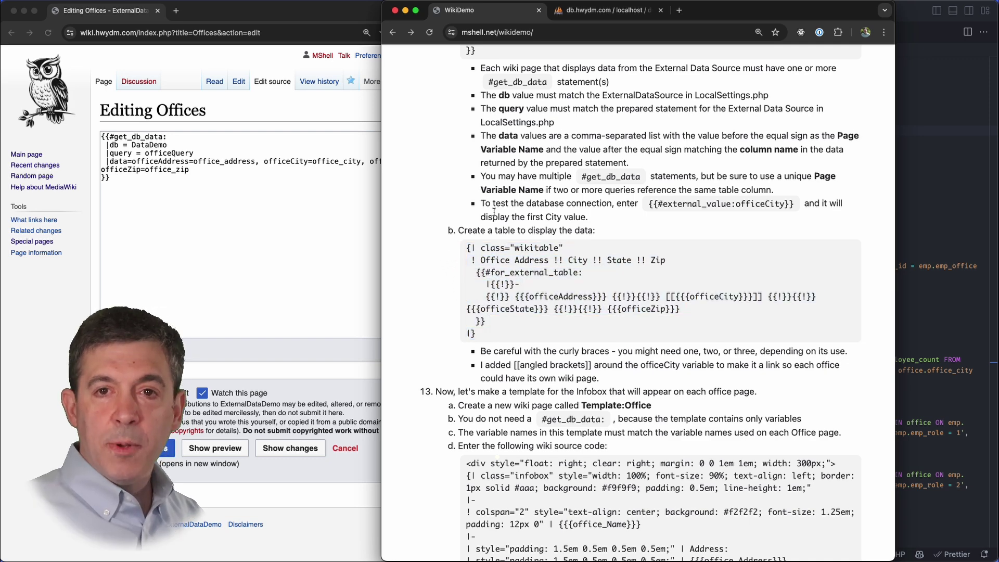
{"action": "left_click", "coordinate": [222, 232]}
{"action": "key", "text": "ctrl+v"}
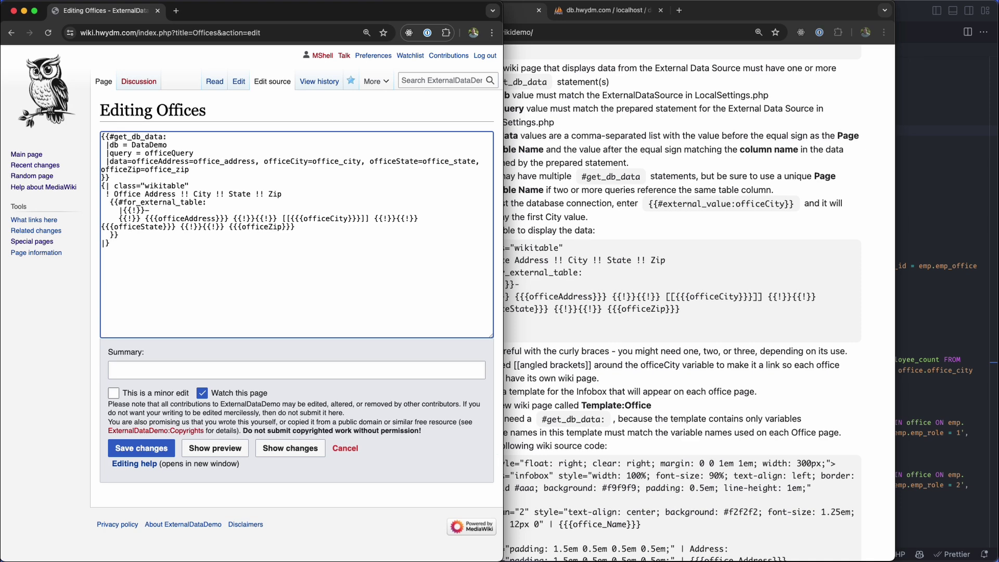
{"action": "left_click", "coordinate": [116, 455]}
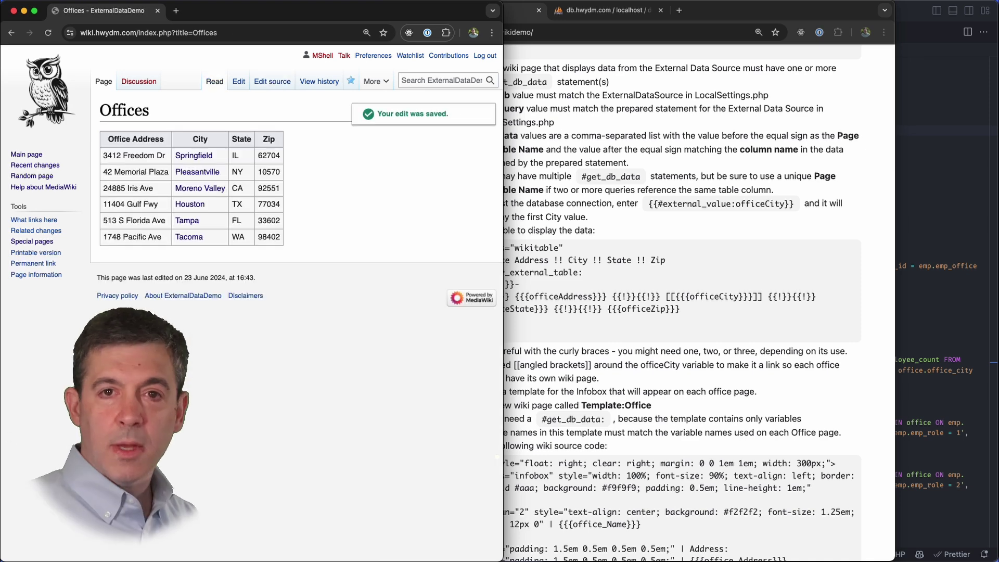
- Copy the complete infobox source code, from the opening to the closing div tag, from step 13 of the tutorial
{"action": "left_click", "coordinate": [515, 371]}
{"action": "scroll", "coordinate": [519, 368], "scroll_direction": "down", "scroll_amount": 5}
{"action": "scroll", "coordinate": [519, 368], "scroll_direction": "down", "scroll_amount": 2}
{"action": "left_click_drag", "start_coordinate": [494, 476], "coordinate": [459, 195]}
{"action": "key", "text": "super+c"}
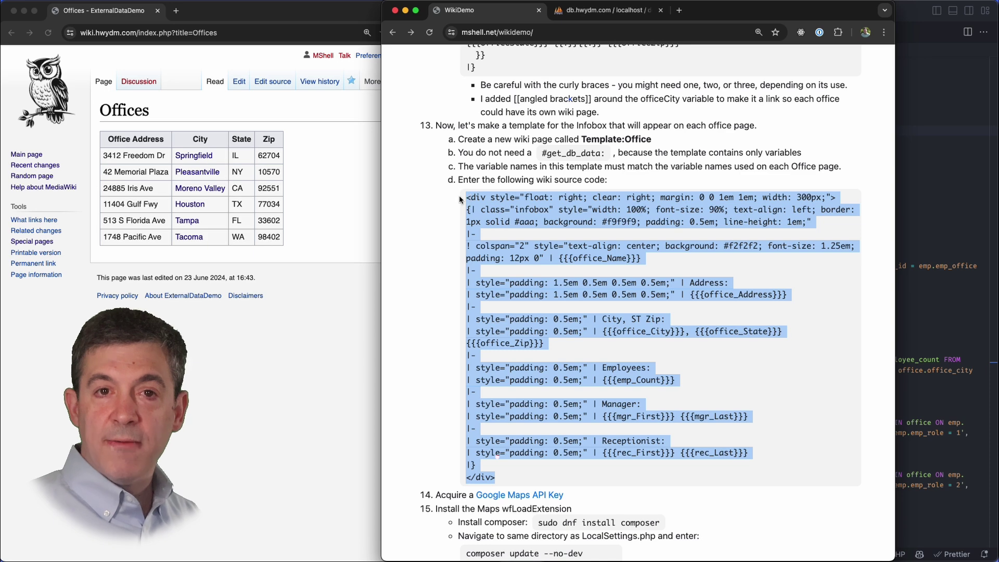
{"action": "left_click", "coordinate": [483, 197]}
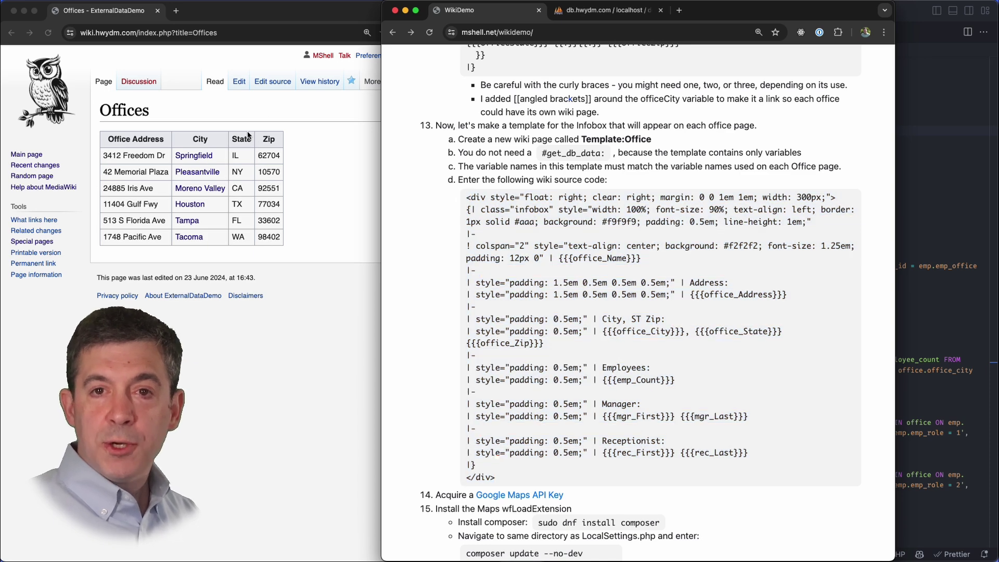
- Find the Template:OfficeInfobox page in the wiki, paste the copied infobox code into its source and save
{"action": "left_click", "coordinate": [306, 110]}
{"action": "left_click", "coordinate": [440, 79]}
{"action": "type", "text": "Template:O"}
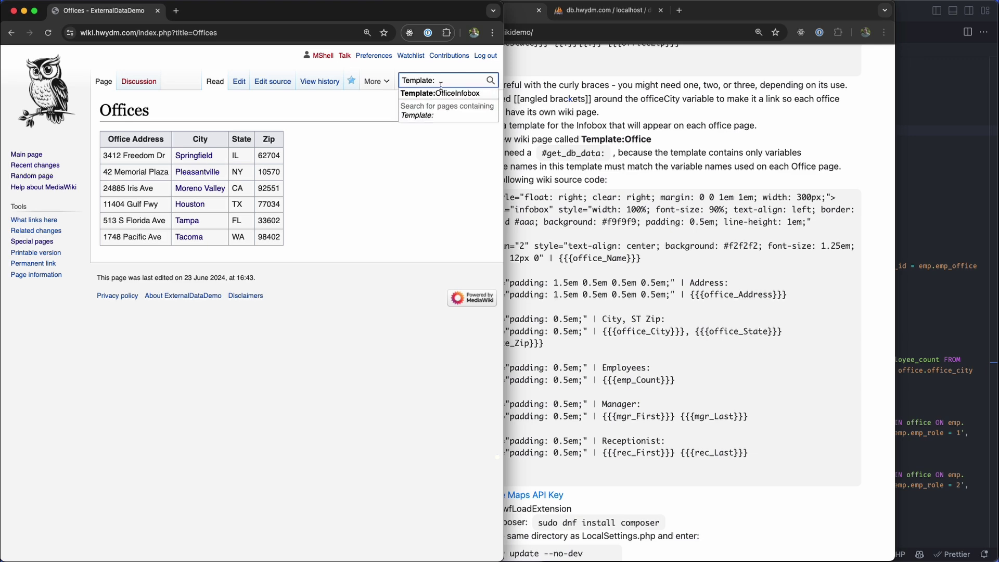
{"action": "left_click", "coordinate": [427, 95]}
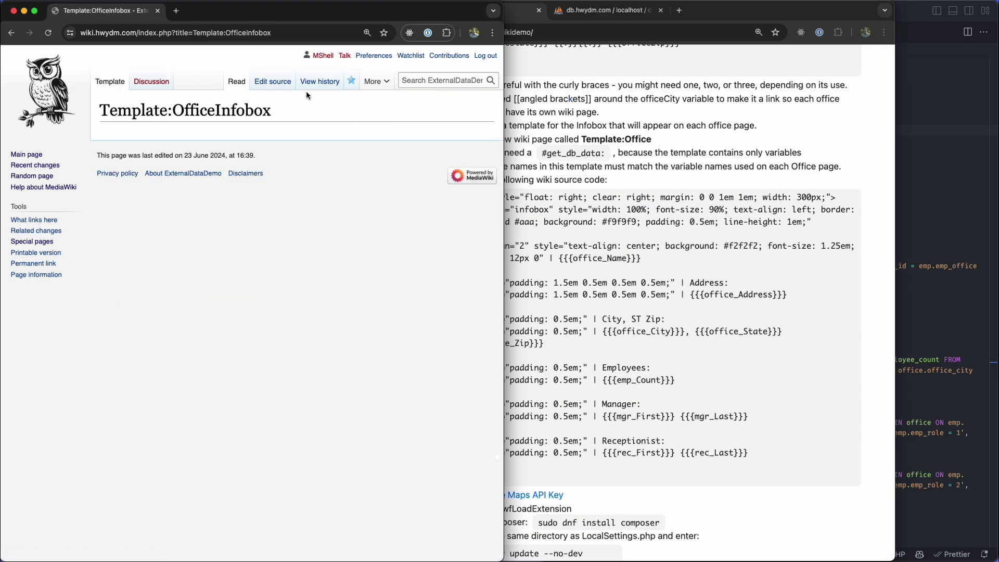
{"action": "left_click", "coordinate": [278, 83]}
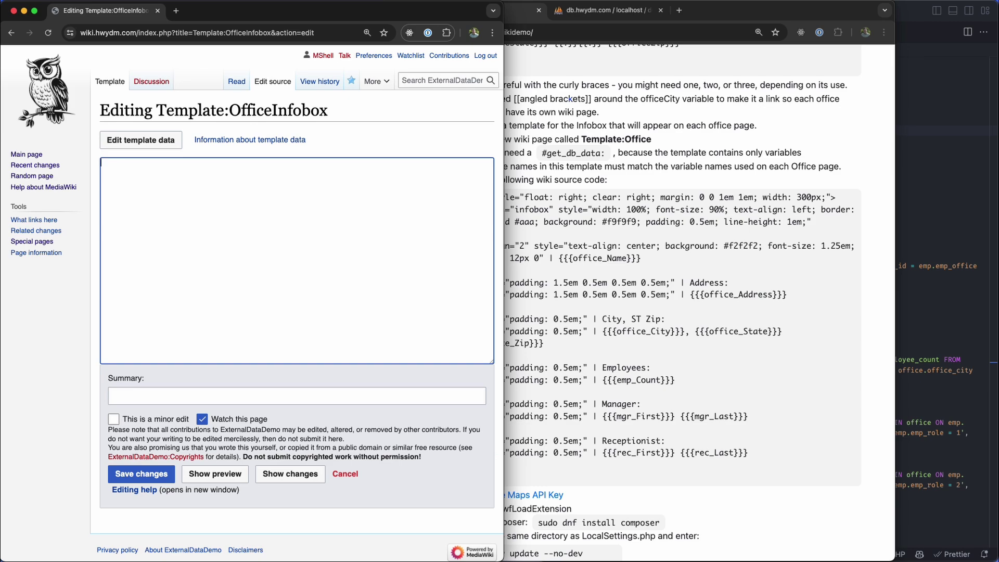
{"action": "key", "text": "super+v"}
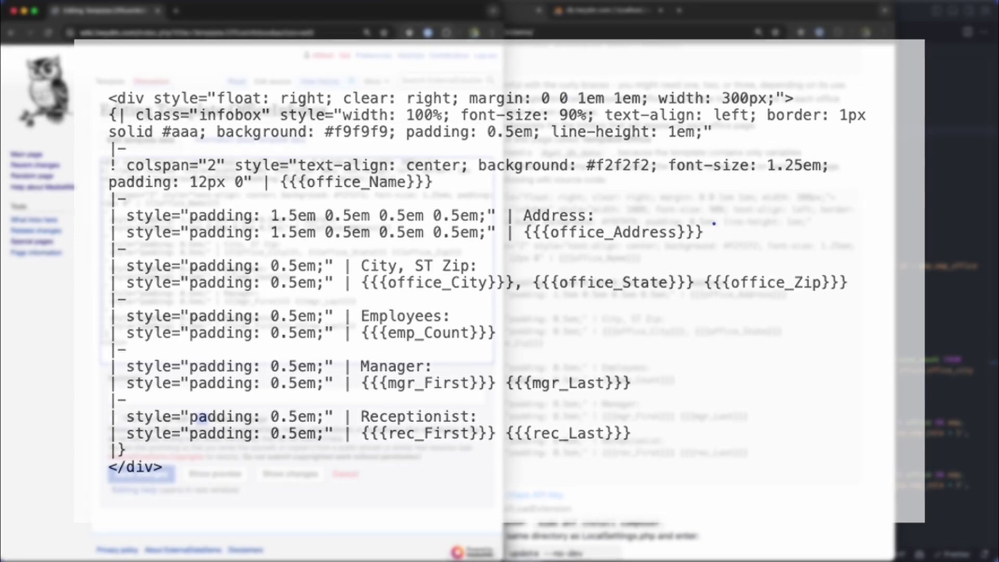
{"action": "left_click", "coordinate": [138, 473]}
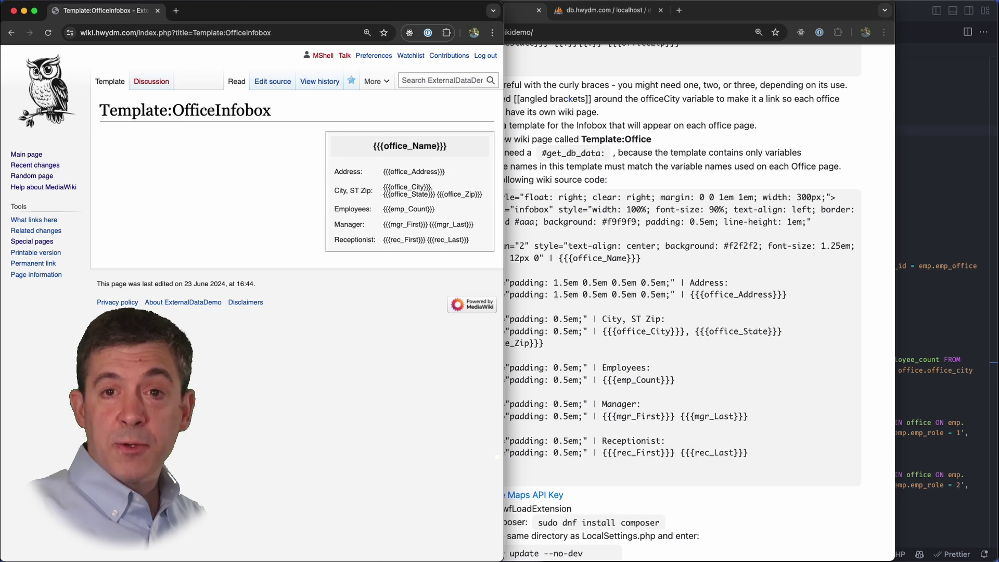
- Copy the complete {{#display_map:}} code block from step 16 of the tutorial
{"action": "left_click", "coordinate": [589, 366]}
{"action": "scroll", "coordinate": [588, 363], "scroll_direction": "down", "scroll_amount": 10}
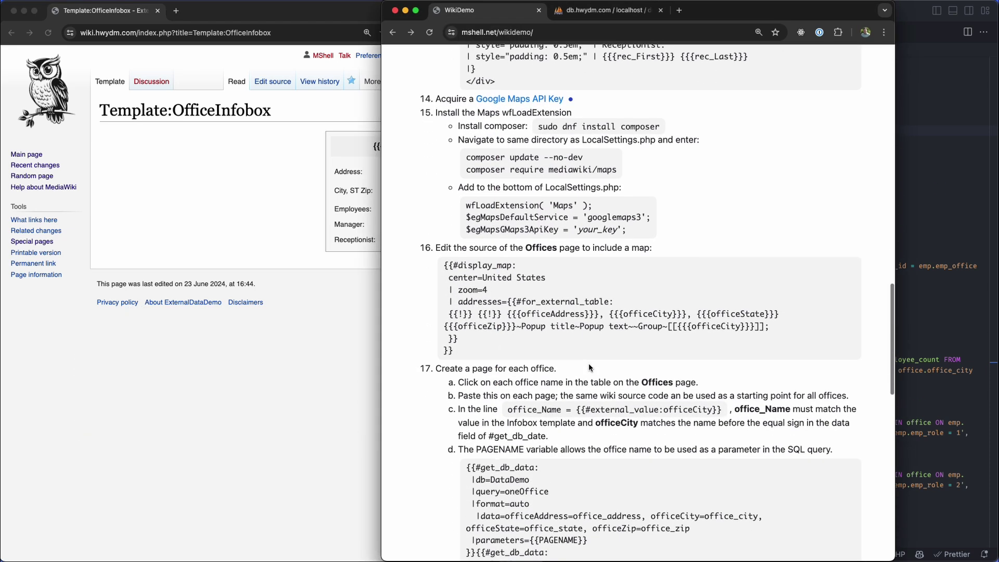
{"action": "left_click", "coordinate": [465, 352]}
{"action": "left_click_drag", "start_coordinate": [465, 353], "coordinate": [438, 263]}
{"action": "key", "text": "super+c"}
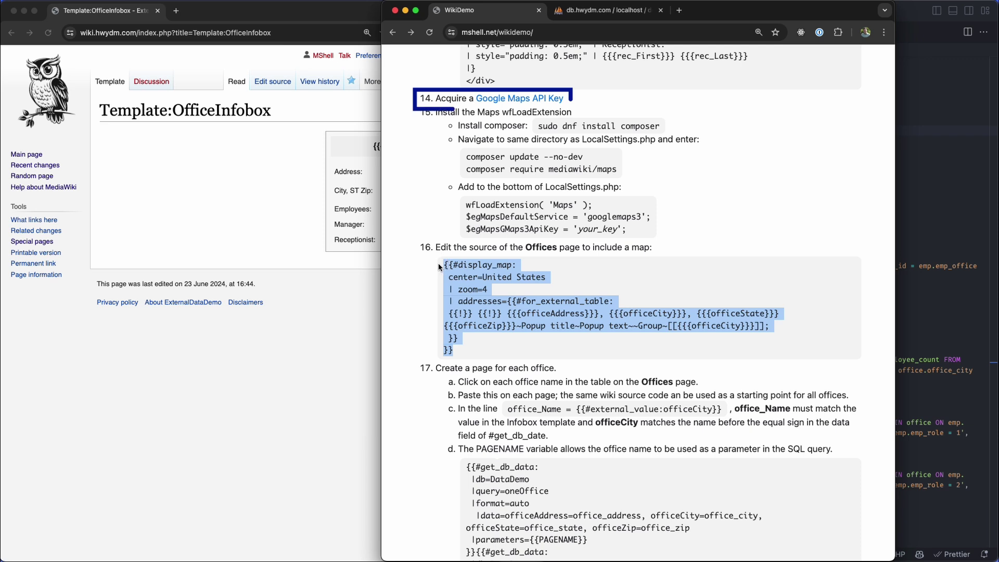
{"action": "left_click", "coordinate": [438, 207]}
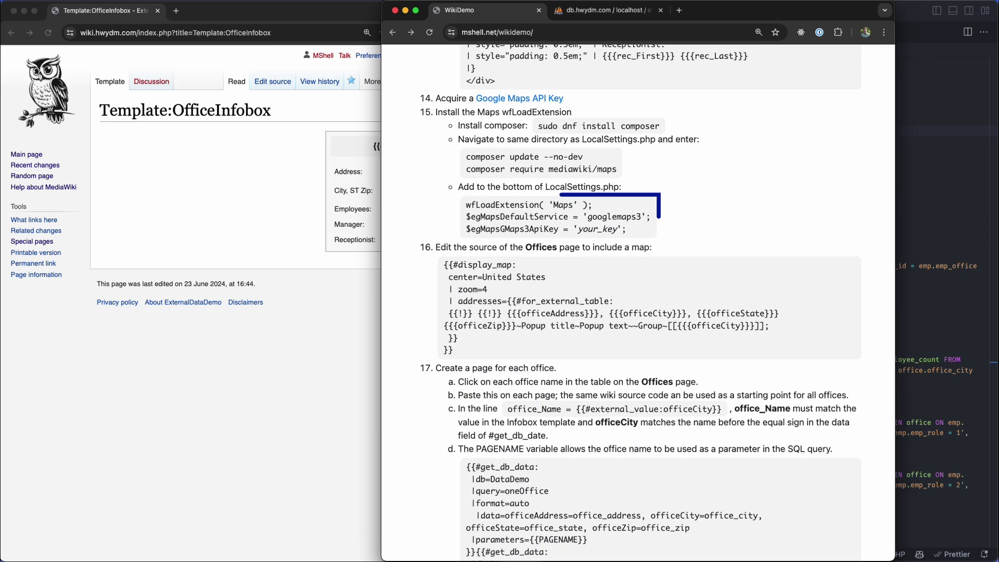
- Check the wiki's Version special page for the Maps extension among the installed parser hooks
{"action": "left_click", "coordinate": [12, 242]}
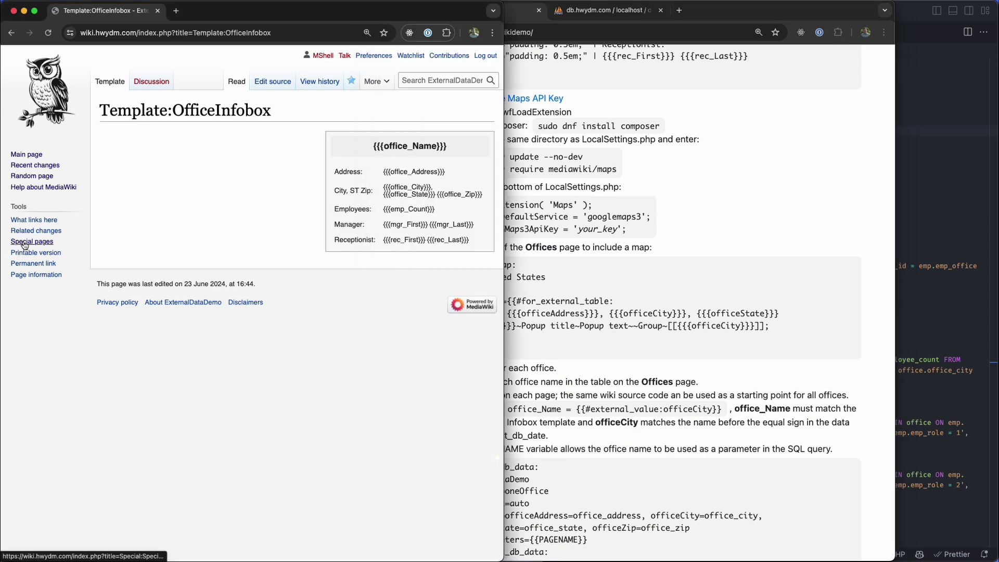
{"action": "scroll", "coordinate": [328, 229], "scroll_direction": "down", "scroll_amount": 15}
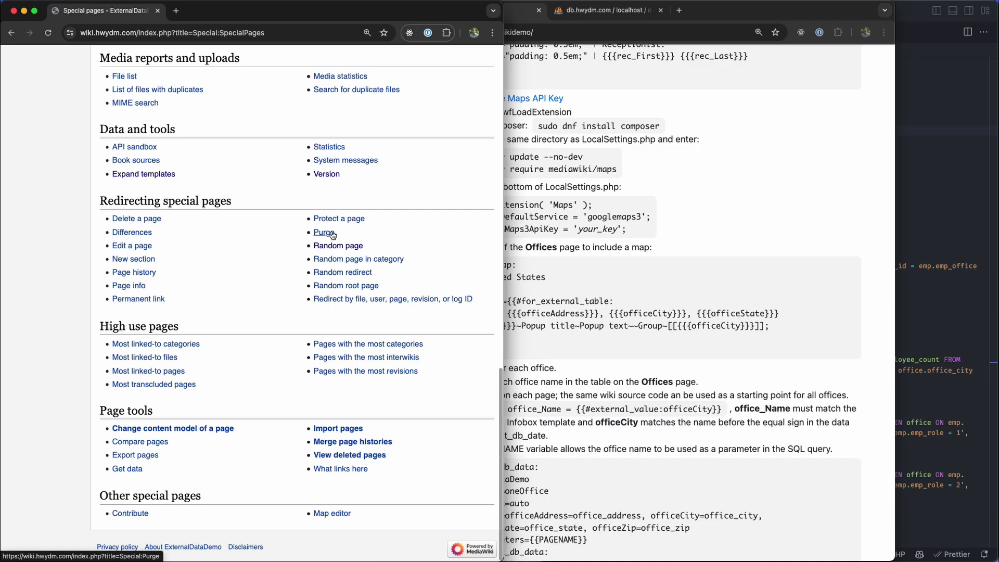
{"action": "left_click", "coordinate": [326, 174]}
{"action": "scroll", "coordinate": [326, 172], "scroll_direction": "down", "scroll_amount": 7}
{"action": "scroll", "coordinate": [325, 173], "scroll_direction": "down", "scroll_amount": 15}
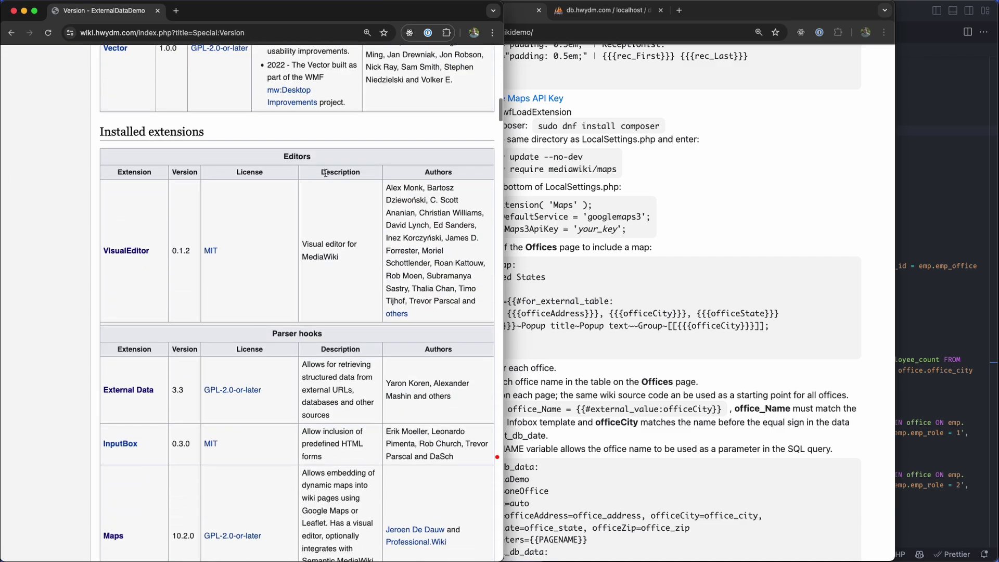
{"action": "scroll", "coordinate": [325, 173], "scroll_direction": "up", "scroll_amount": 20}
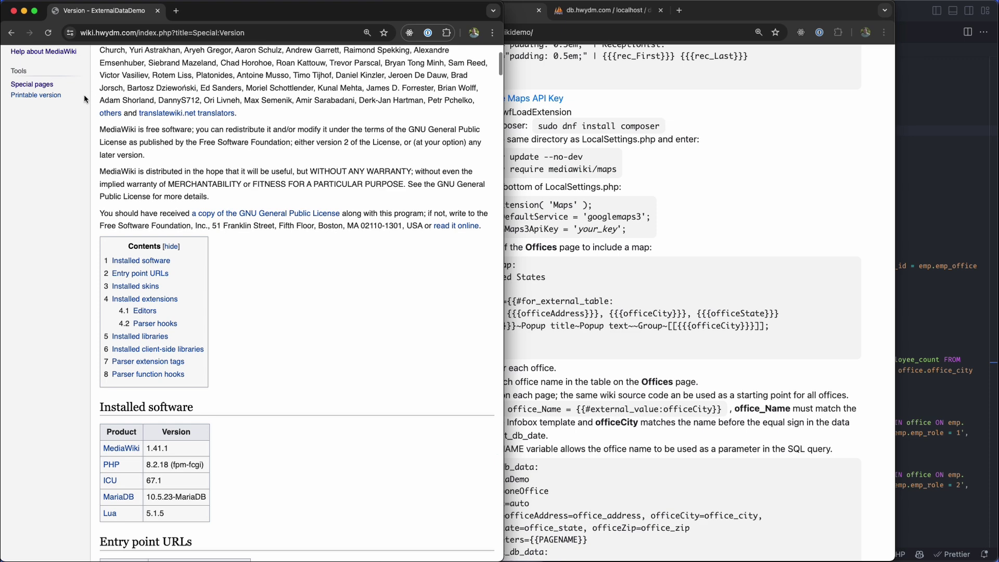
- Add the copied {{#display_map:}} code below the wikitable in the Offices page source and save
{"action": "left_click", "coordinate": [25, 158]}
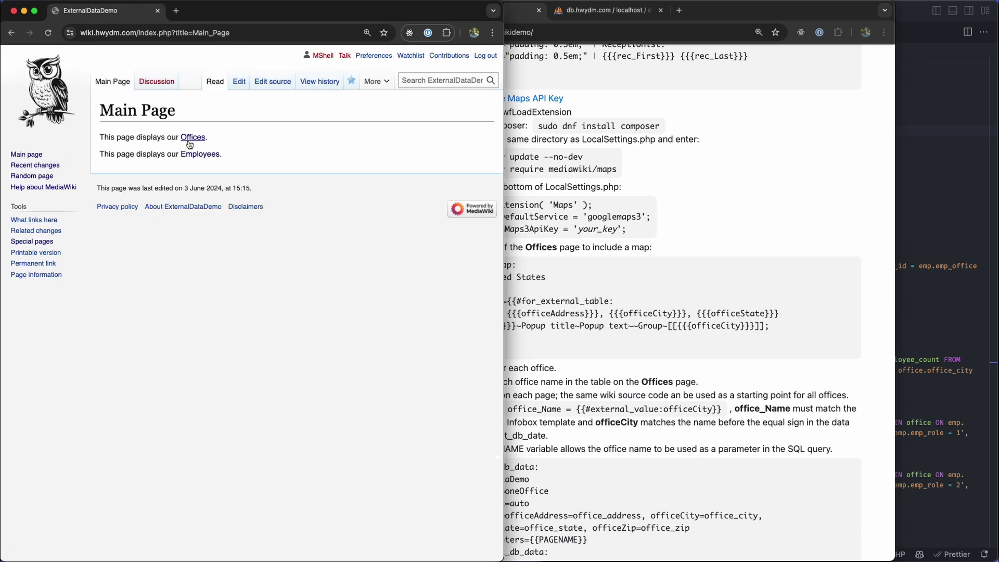
{"action": "left_click", "coordinate": [190, 144]}
{"action": "left_click", "coordinate": [266, 85]}
{"action": "key", "text": "super+v"}
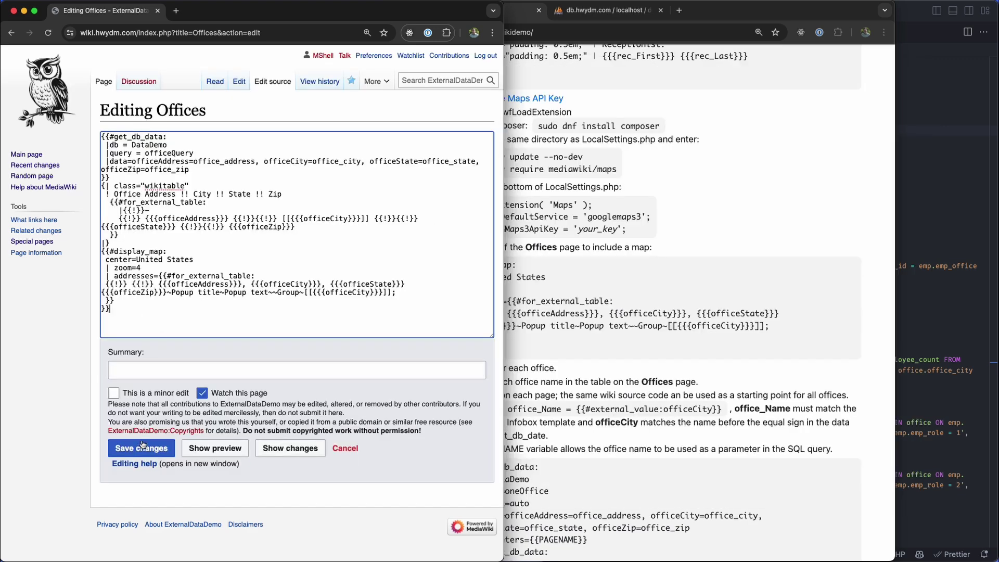
{"action": "left_click", "coordinate": [150, 448]}
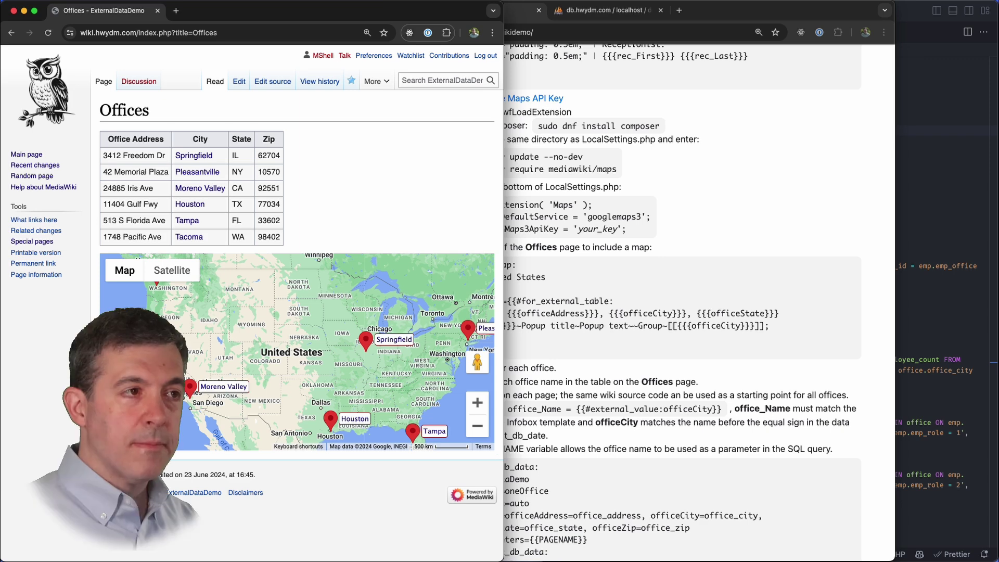
- Open the Springfield page from the Offices table and select the complete office page source code in step 17 of the tutorial for copying
{"action": "left_click", "coordinate": [194, 155]}
{"action": "left_click", "coordinate": [581, 170]}
{"action": "scroll", "coordinate": [547, 208], "scroll_direction": "down", "scroll_amount": 6}
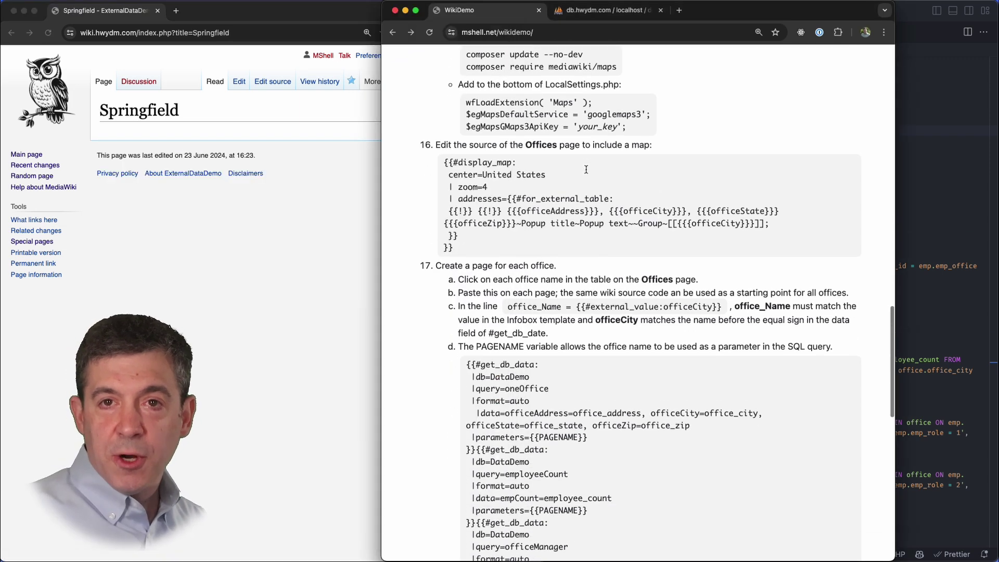
{"action": "left_click", "coordinate": [466, 151]}
{"action": "left_click_drag", "start_coordinate": [467, 152], "coordinate": [498, 359]}
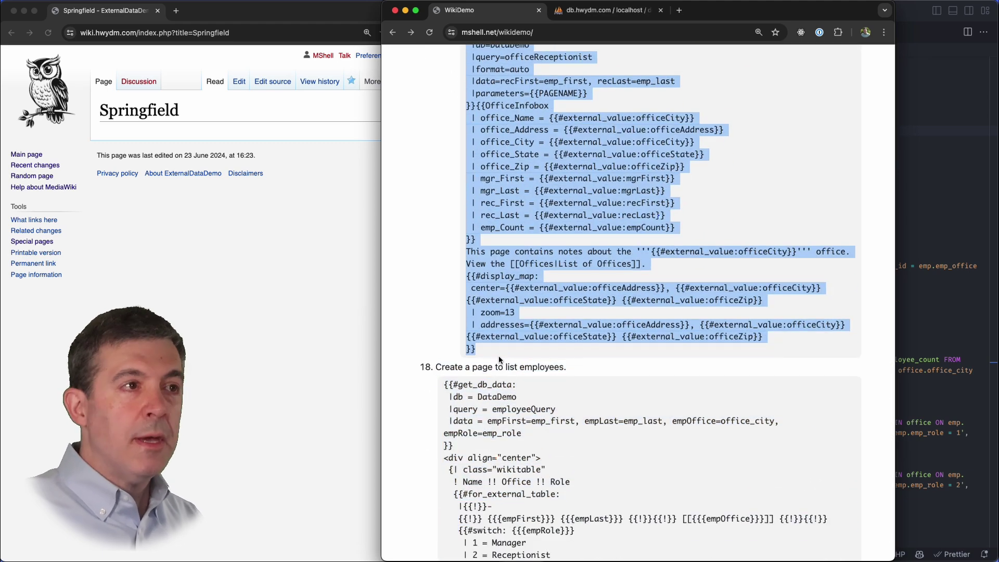
- Paste the tutorial's office page code into the Springfield page source and enlarge the edit box to show all of it
{"action": "left_click", "coordinate": [223, 194]}
{"action": "left_click", "coordinate": [260, 82]}
{"action": "left_click", "coordinate": [210, 163]}
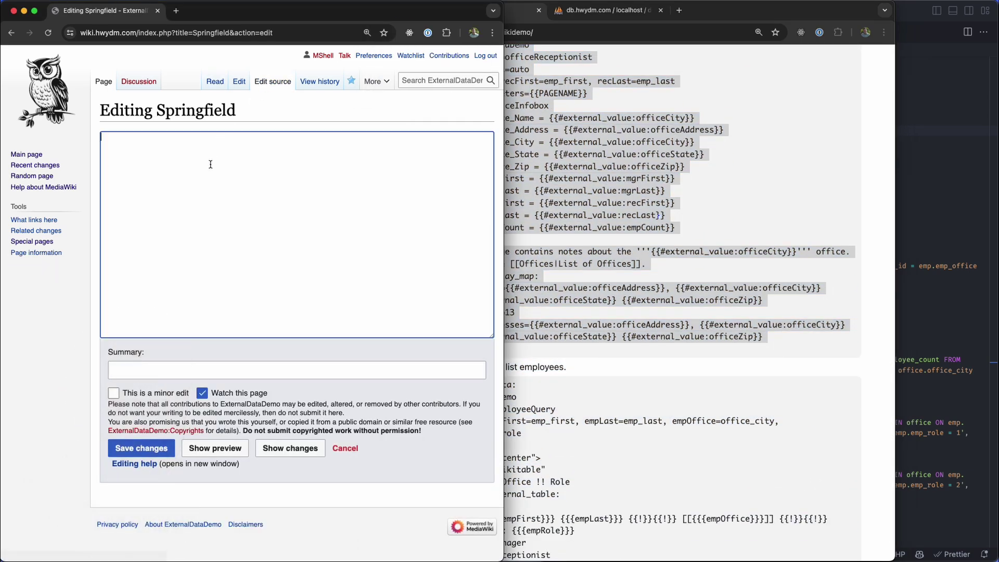
{"action": "key", "text": "super+v"}
{"action": "left_click_drag", "start_coordinate": [491, 342], "coordinate": [491, 529]}
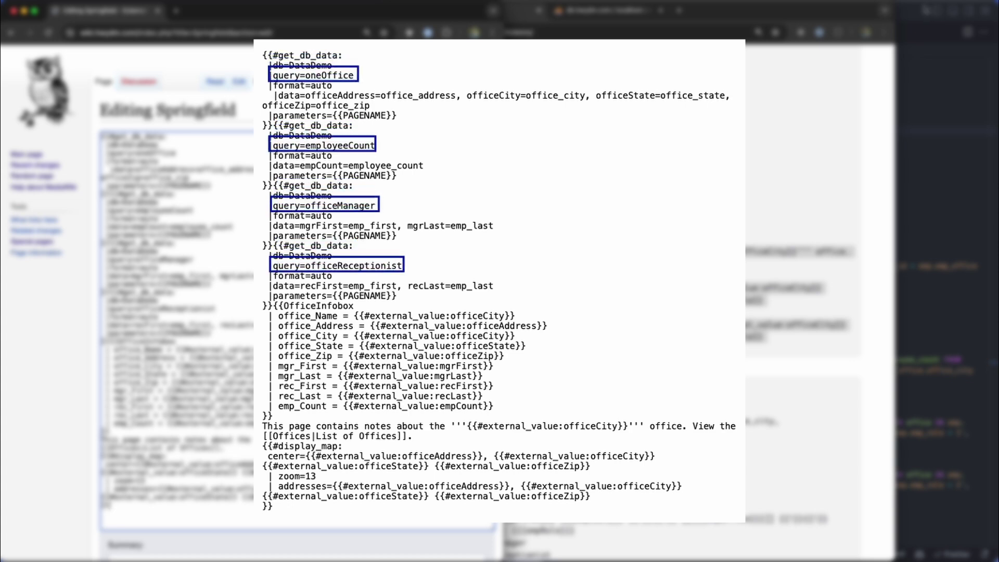
- Bring the prepared queries in LocalSettings.php into view in the code editor for comparison, and save the Springfield page
{"action": "left_click", "coordinate": [924, 11]}
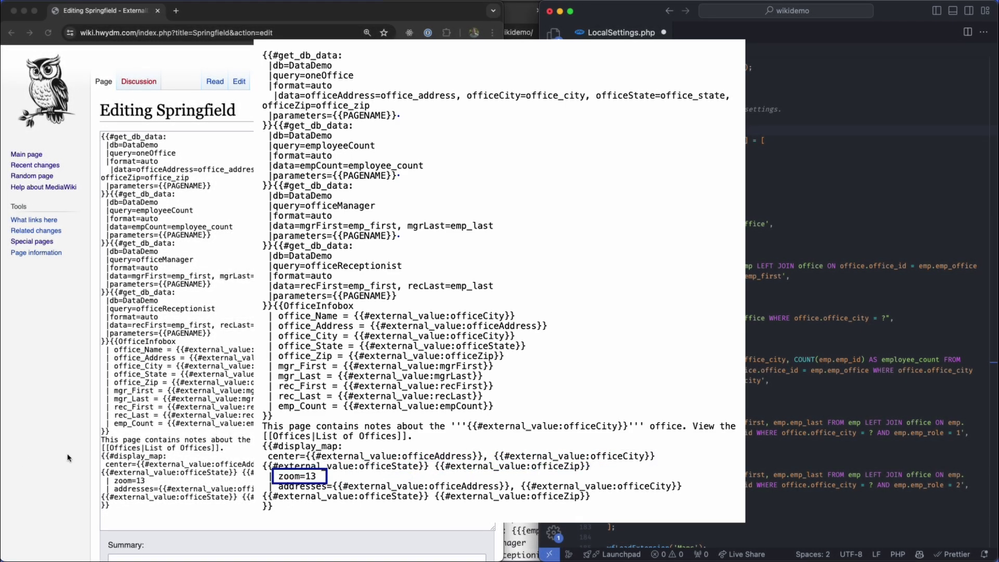
{"action": "scroll", "coordinate": [73, 457], "scroll_direction": "down", "scroll_amount": 3}
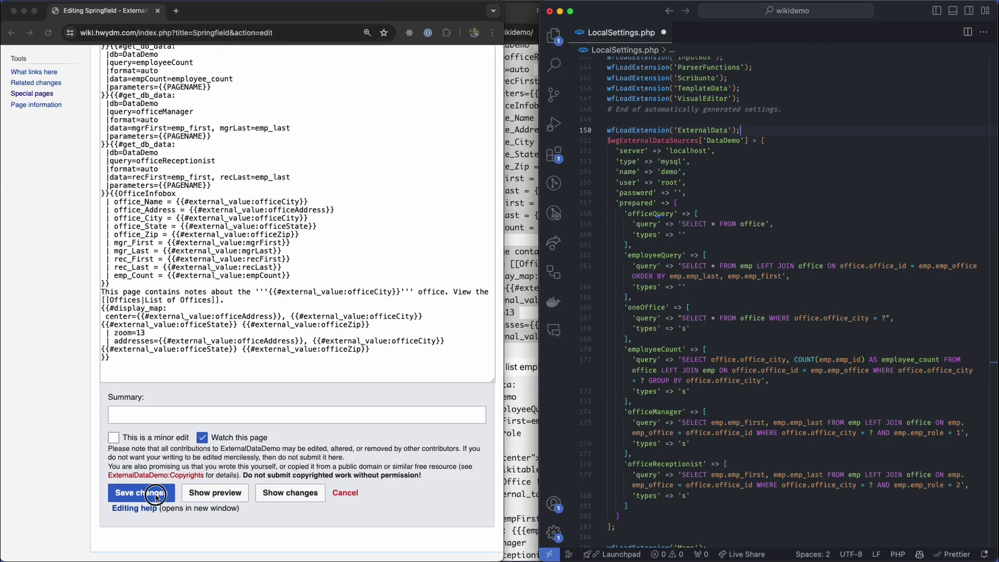
{"action": "left_click", "coordinate": [144, 497]}
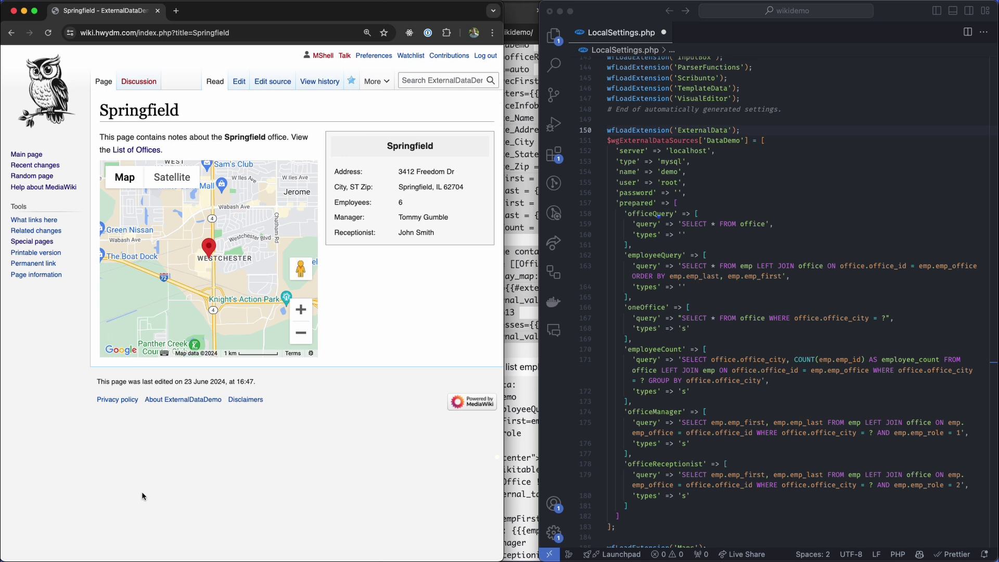
- Follow Springfield's List of Offices link to test it, and open the Employees page source from the Main Page
{"action": "left_click", "coordinate": [125, 151]}
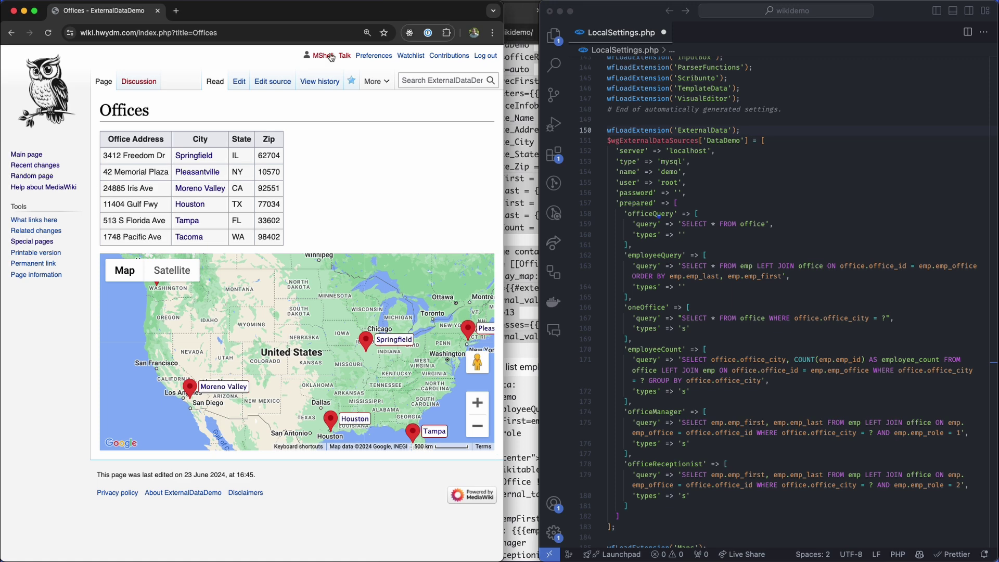
{"action": "left_click", "coordinate": [27, 155]}
{"action": "left_click", "coordinate": [193, 155]}
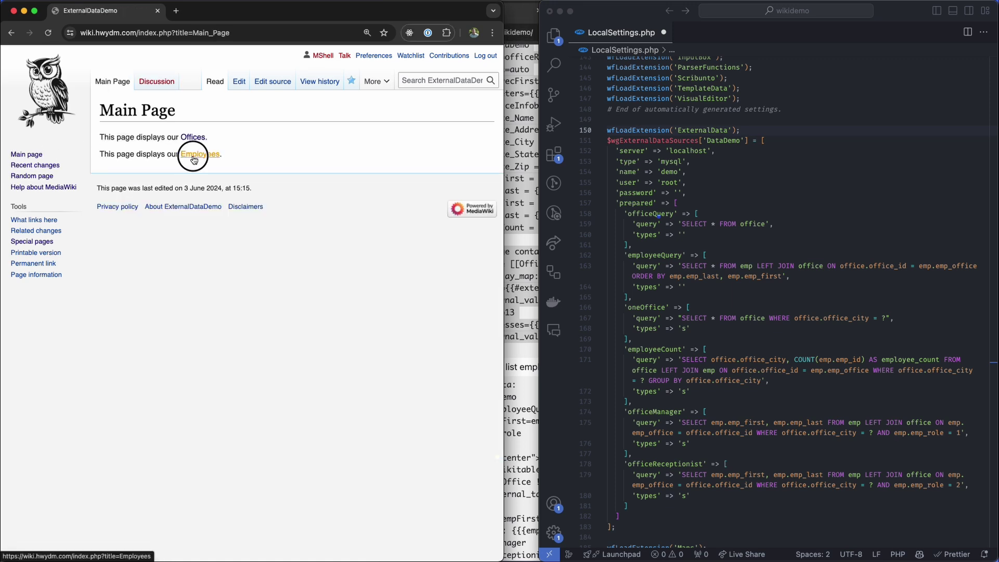
{"action": "left_click", "coordinate": [269, 82]}
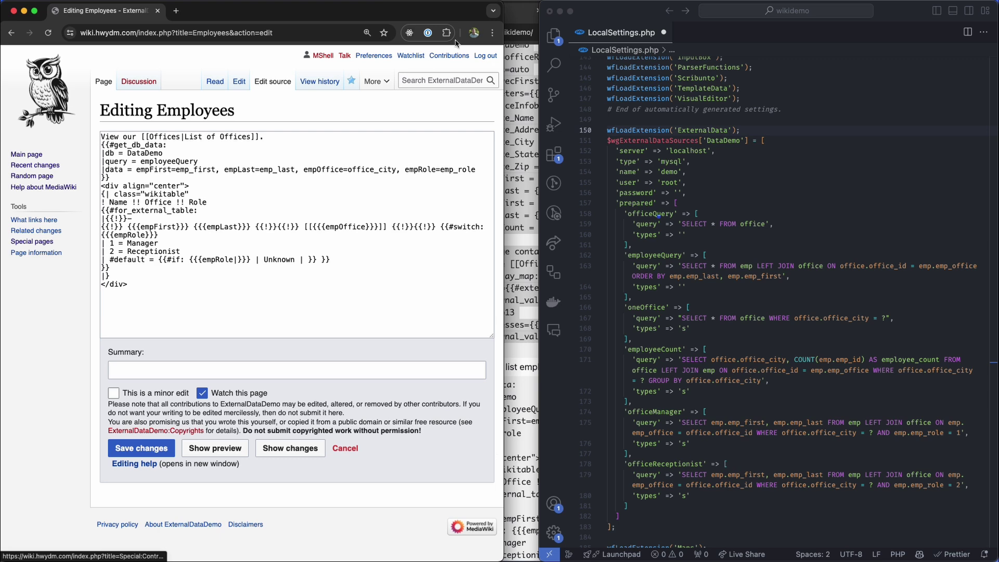
- Switch to phpMyAdmin to place the emp table beside the Employees source for comparison, and save the Employees page
{"action": "left_click", "coordinate": [519, 84]}
{"action": "left_click", "coordinate": [586, 11]}
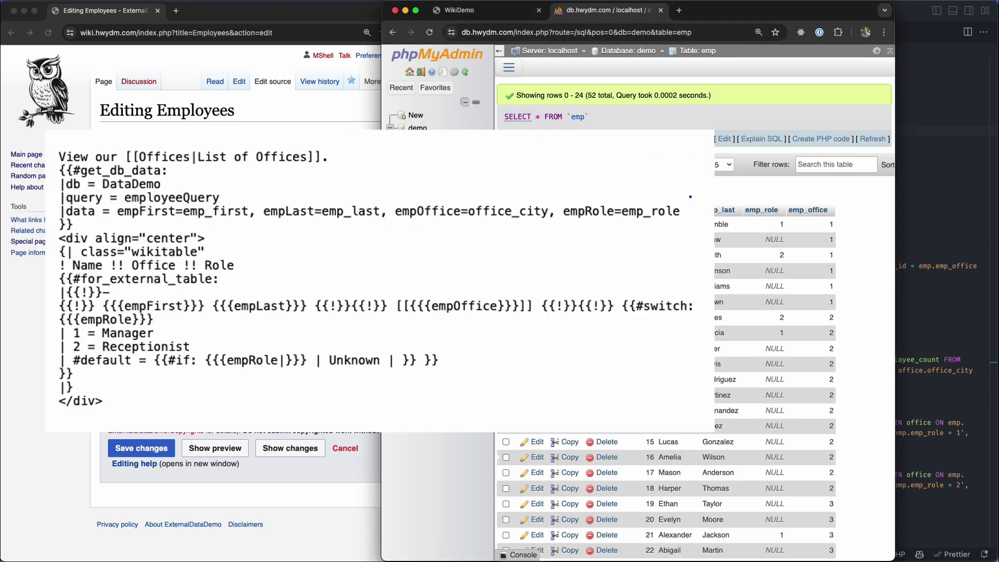
{"action": "left_click_drag", "start_coordinate": [737, 14], "coordinate": [830, 16]}
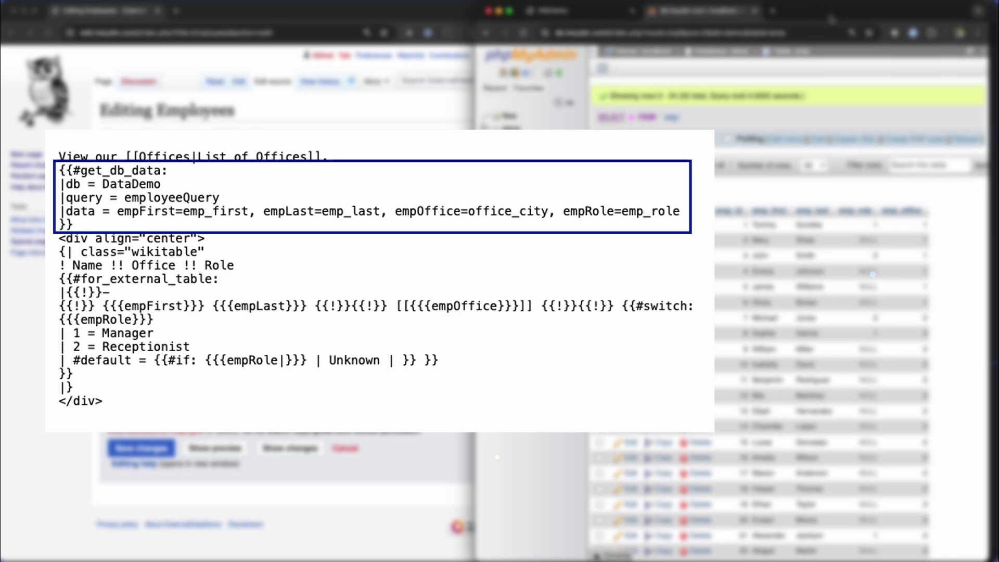
{"action": "left_click", "coordinate": [438, 2]}
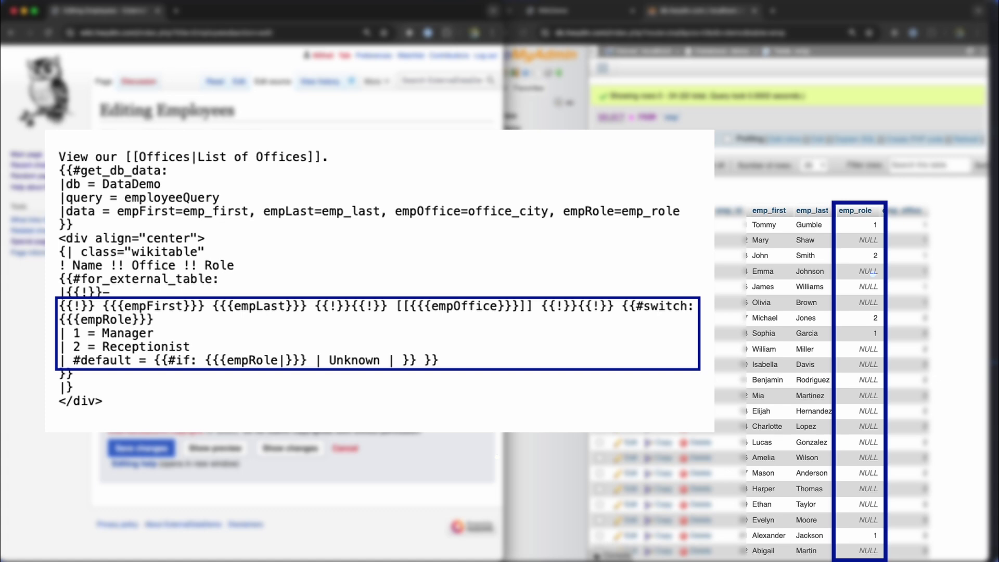
{"action": "left_click", "coordinate": [160, 450]}
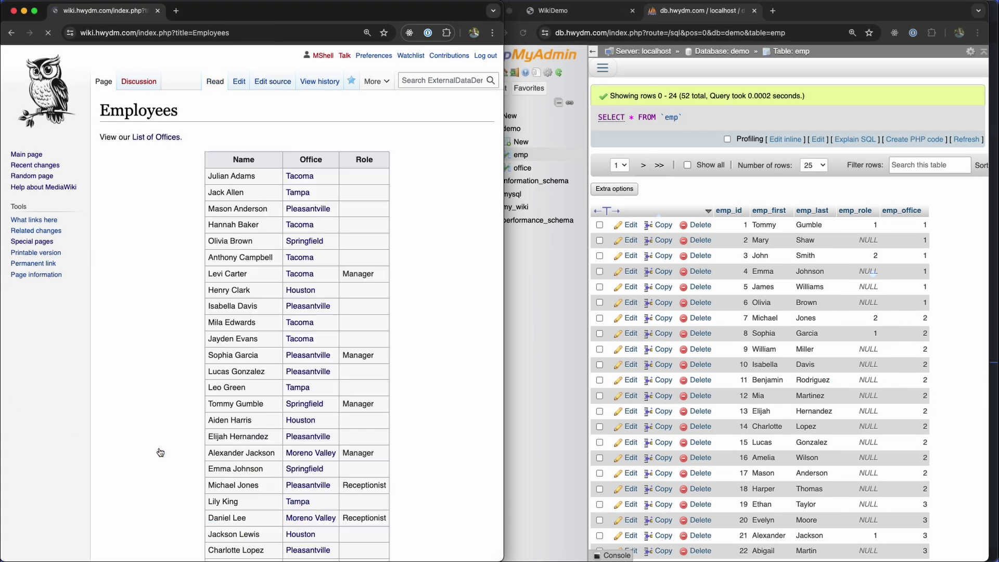